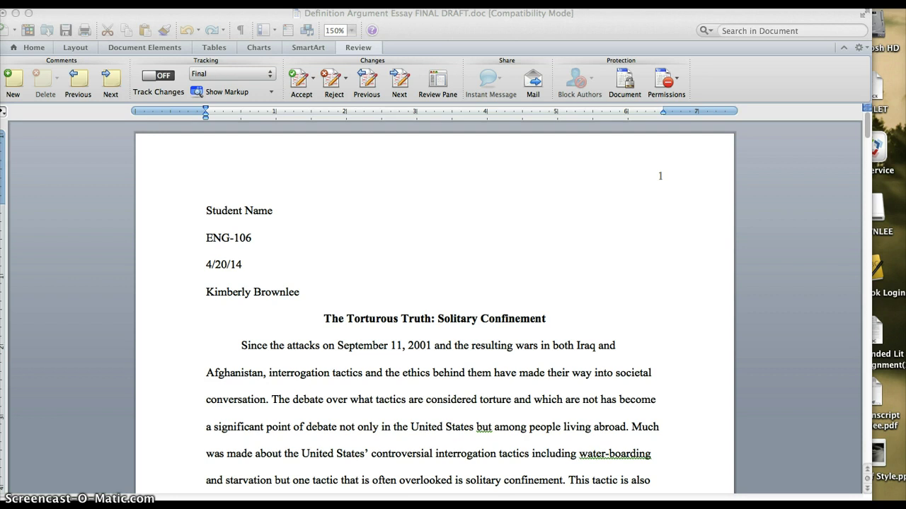
Start Tools > Spelling and Grammar on the essay, which flags the conjunction 'but'
scroll(276, 482, "down", 5)
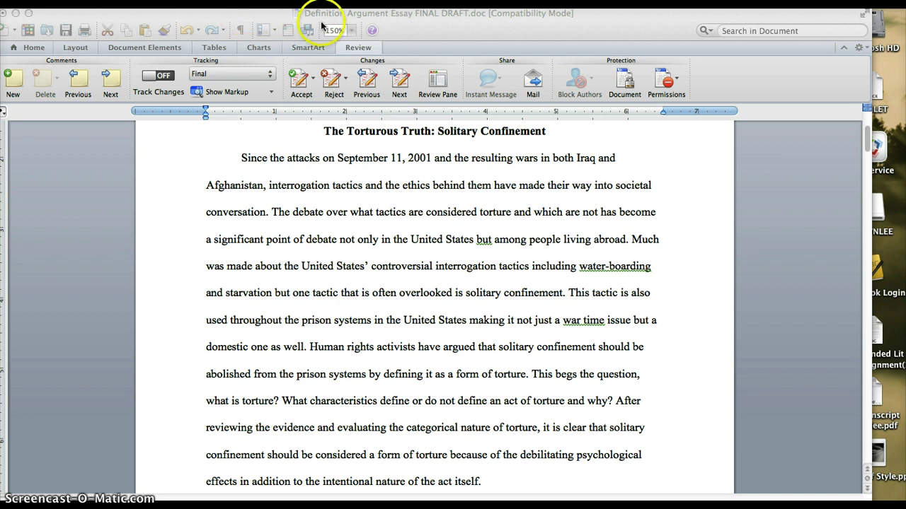
left_click(280, 1)
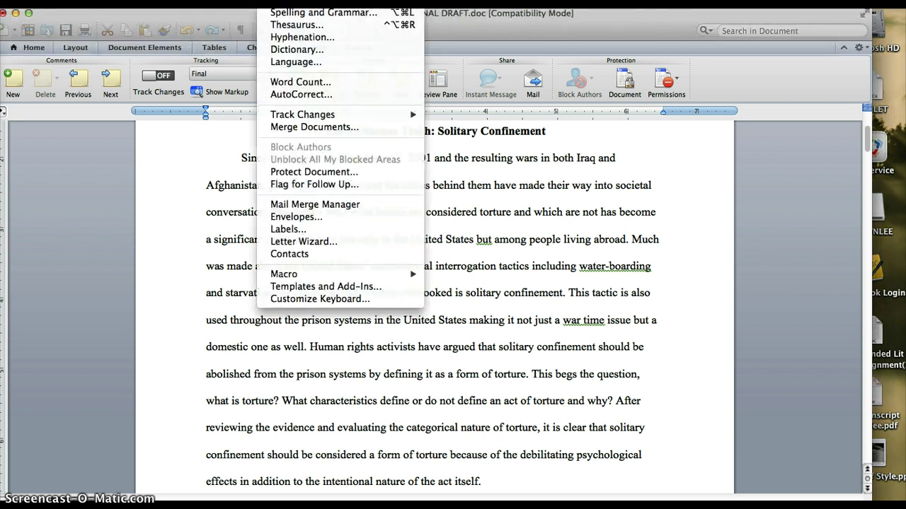
left_click(279, 14)
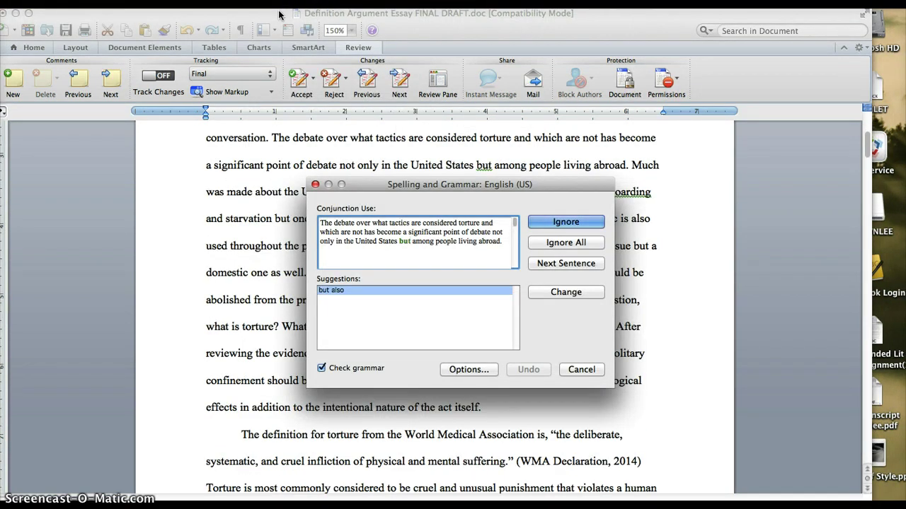
Set the grammar checker's writing style to Formal in the Spelling and Grammar options
left_click(464, 369)
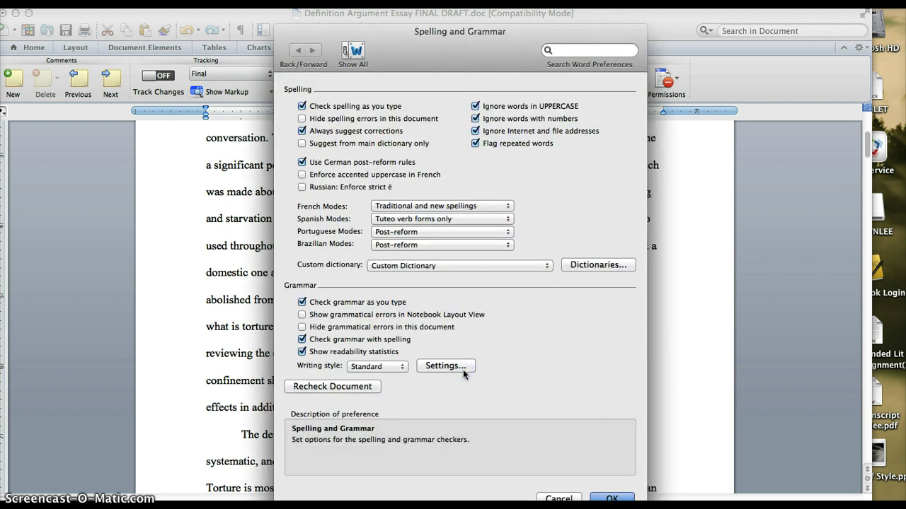
left_click(400, 368)
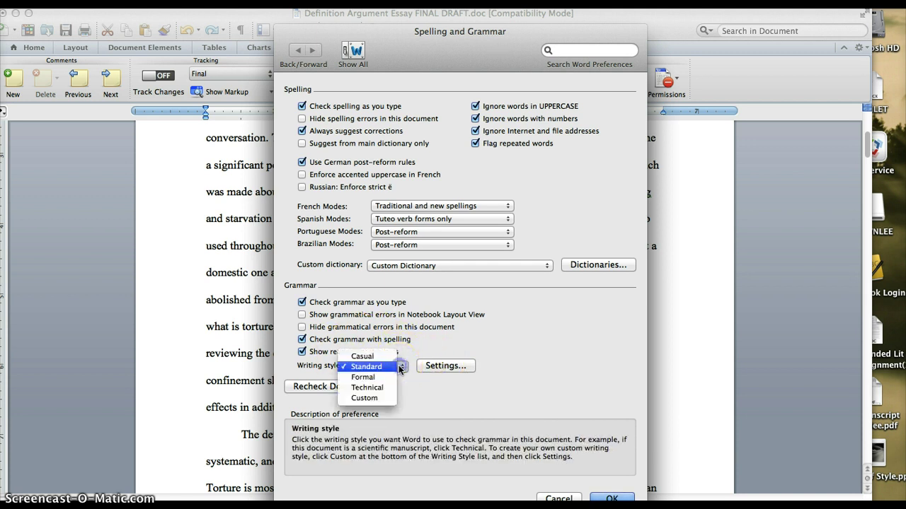
left_click(365, 378)
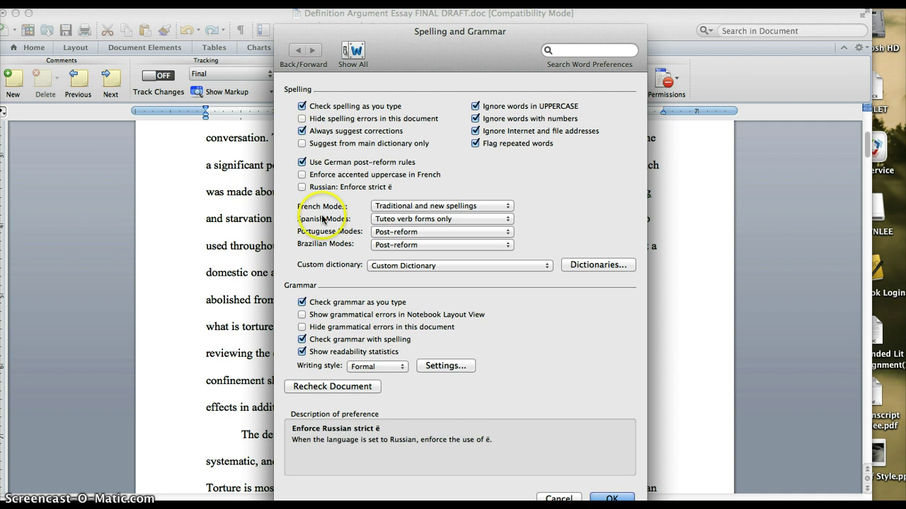
Keep Custom Dictionary, review the grammar options, and confirm the preferences to resume checking
left_click(395, 266)
left_click(395, 265)
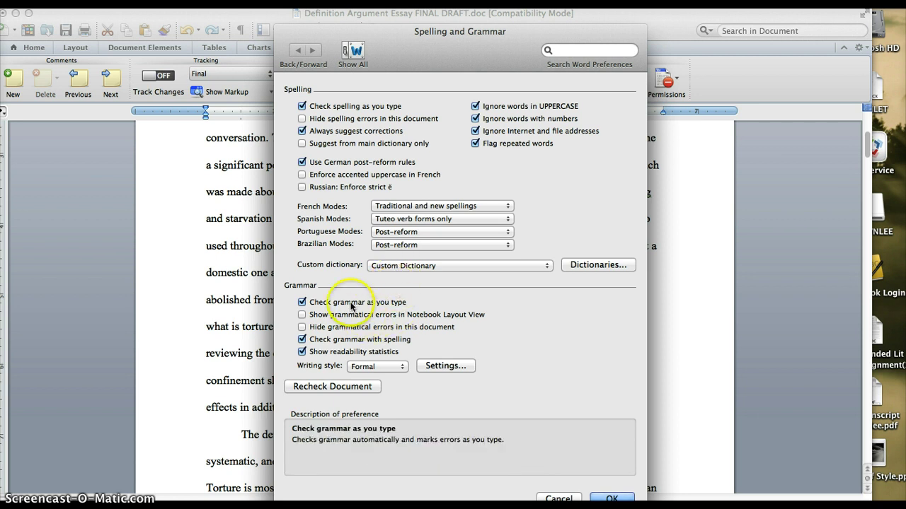
left_click(327, 305)
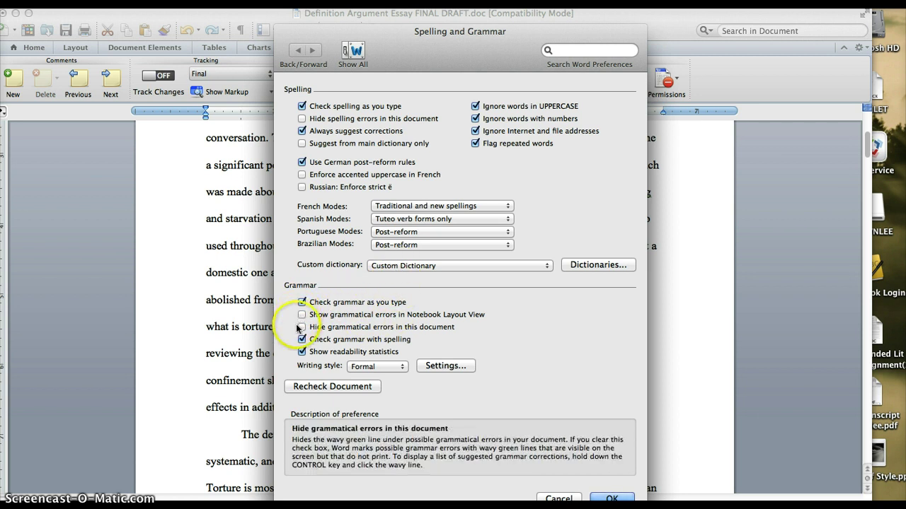
left_click(303, 341)
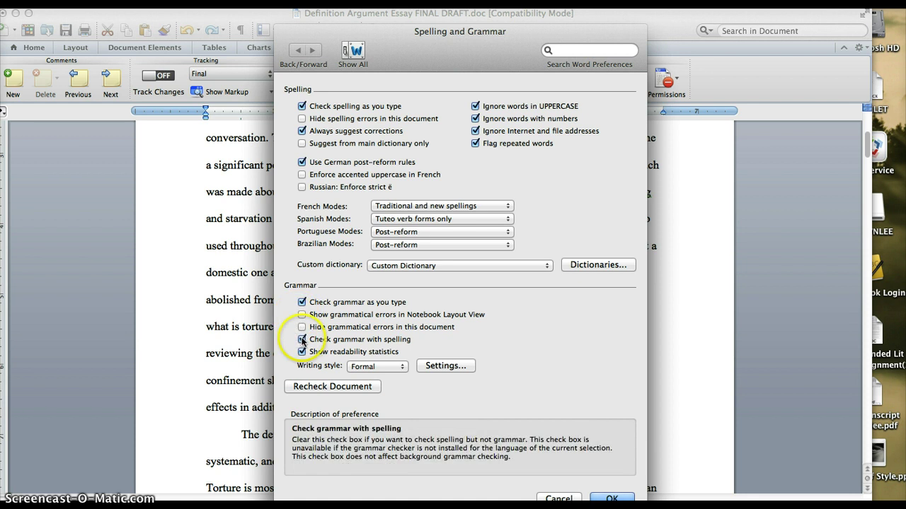
left_click(303, 352)
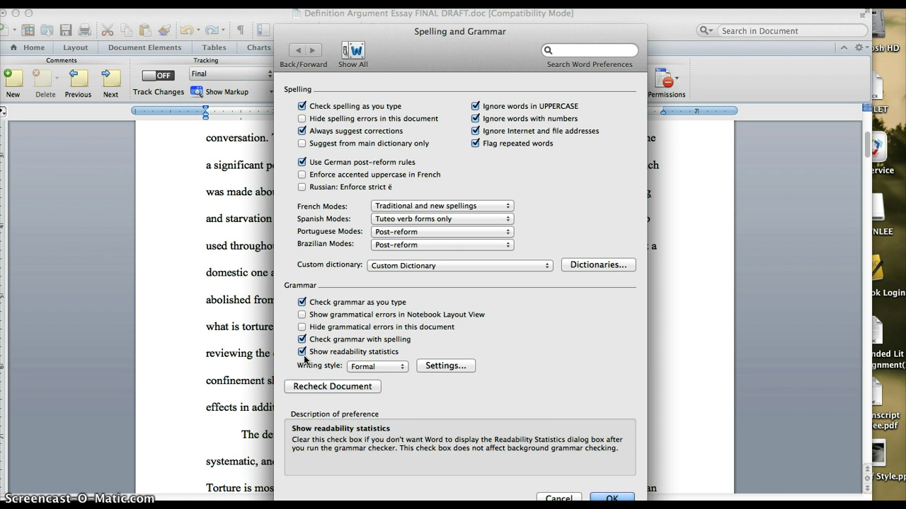
left_click(614, 499)
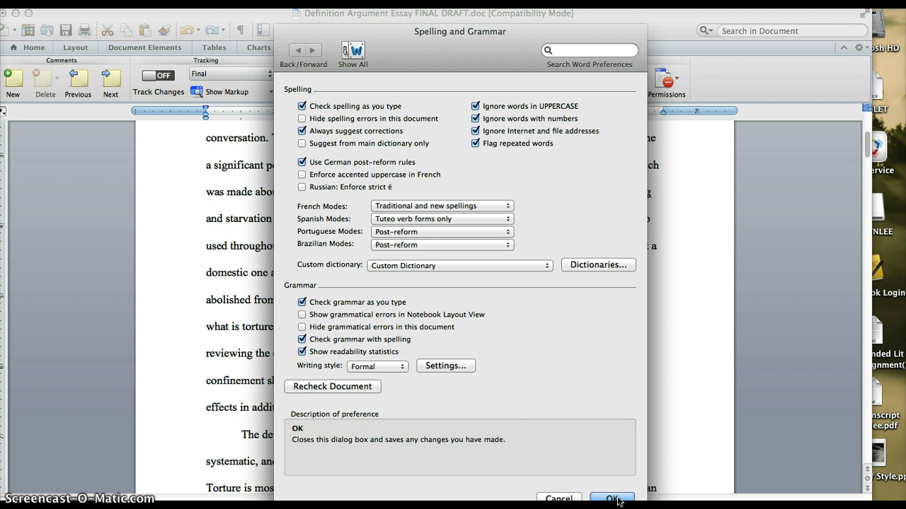
left_click(613, 500)
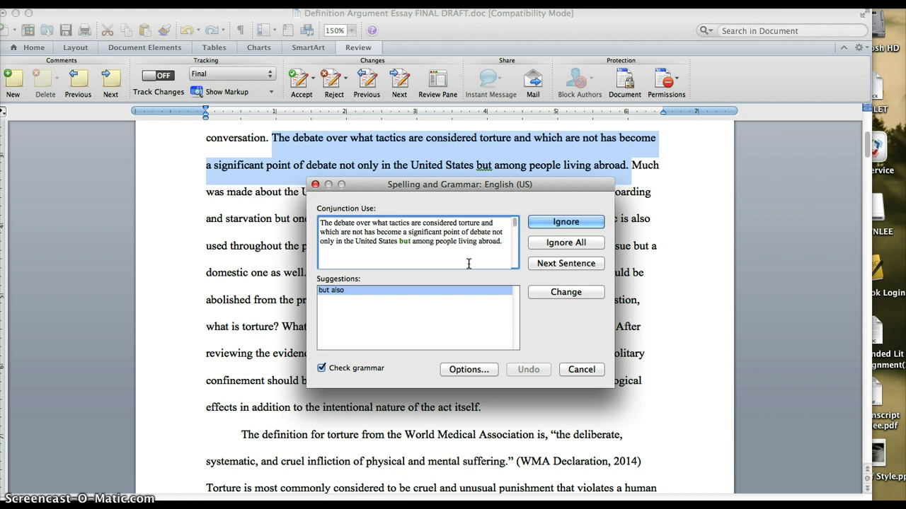
Change 'but' to 'but also', then trim the passive phrase 'are considered'
left_click(343, 314)
left_click(592, 292)
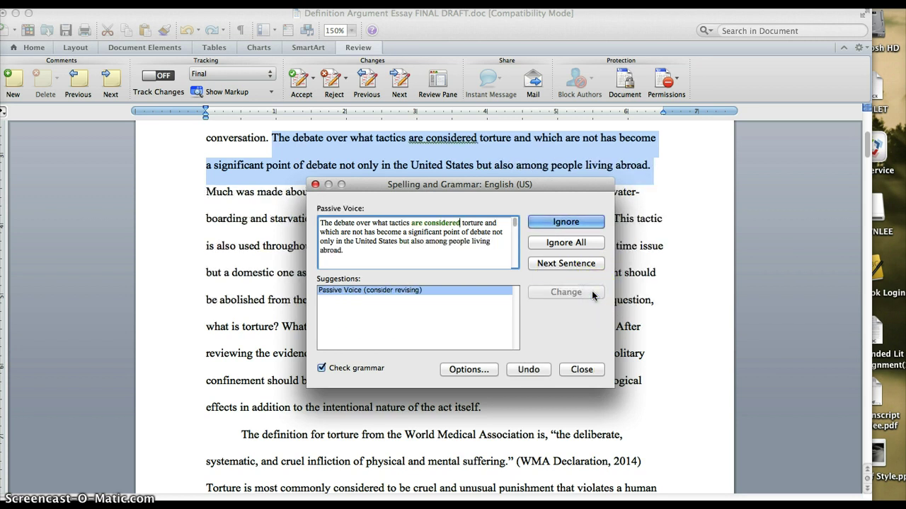
left_click(534, 277)
left_click(331, 302)
key("BackSpace")
key("BackSpace")
key("BackSpace")
key("BackSpace")
key("BackSpace")
key("BackSpace")
key("BackSpace")
key("BackSpace")
key("BackSpace")
key("BackSpace")
key("BackSpace")
key("BackSpace")
key("BackSpace")
key("BackSpace")
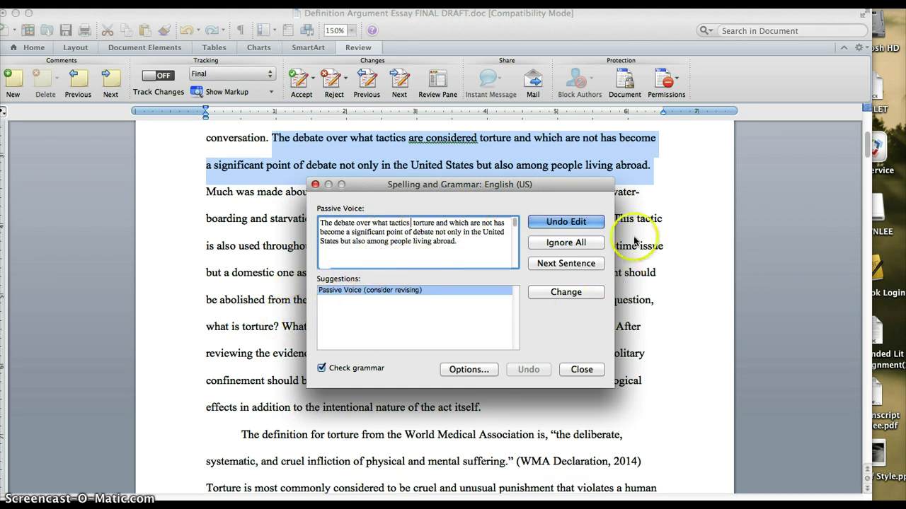
Undo the edit to restore the original 'are considered' wording in the flagged sentence
left_click(569, 224)
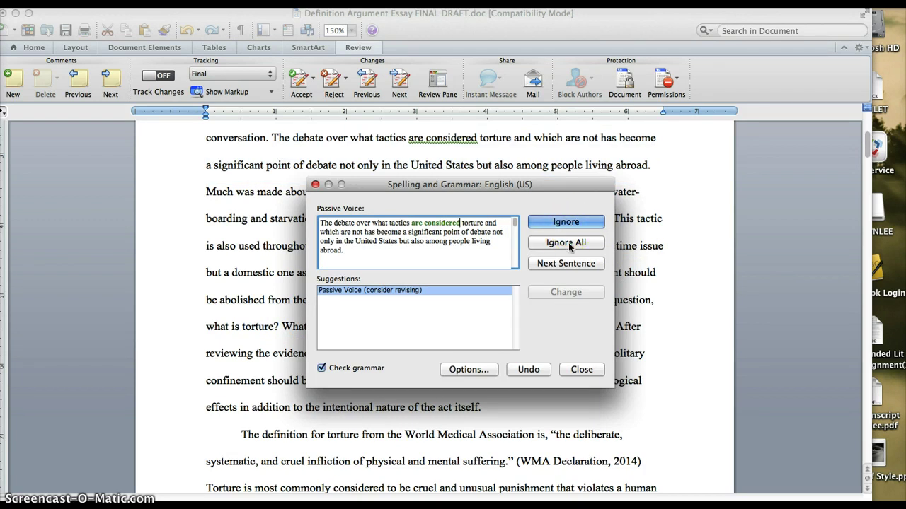
left_click(420, 290)
left_click(482, 240)
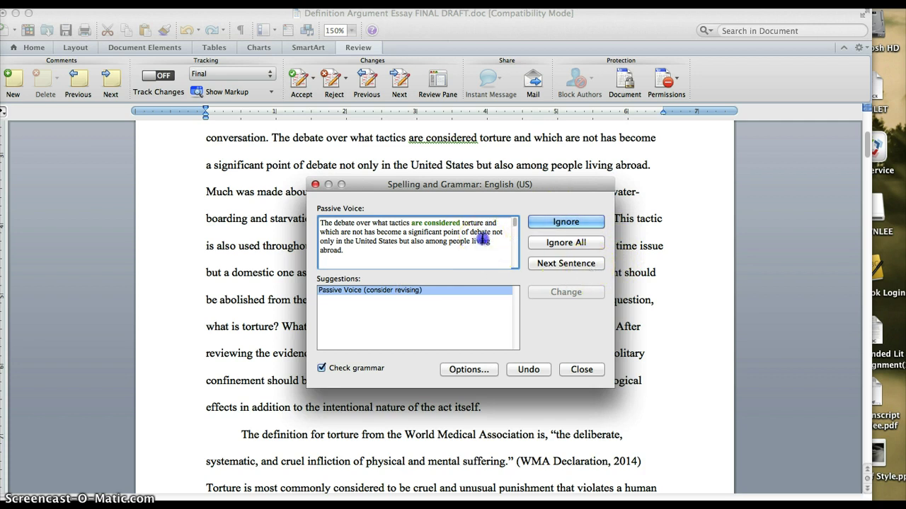
double_click(482, 240)
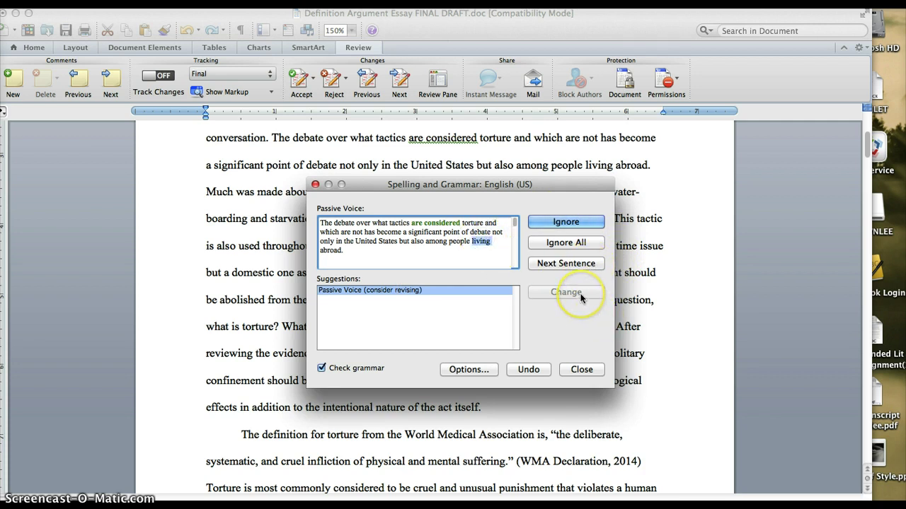
Ignore the passive voice flags and the 'water-boarding' and 'war time' spelling flags
left_click(578, 223)
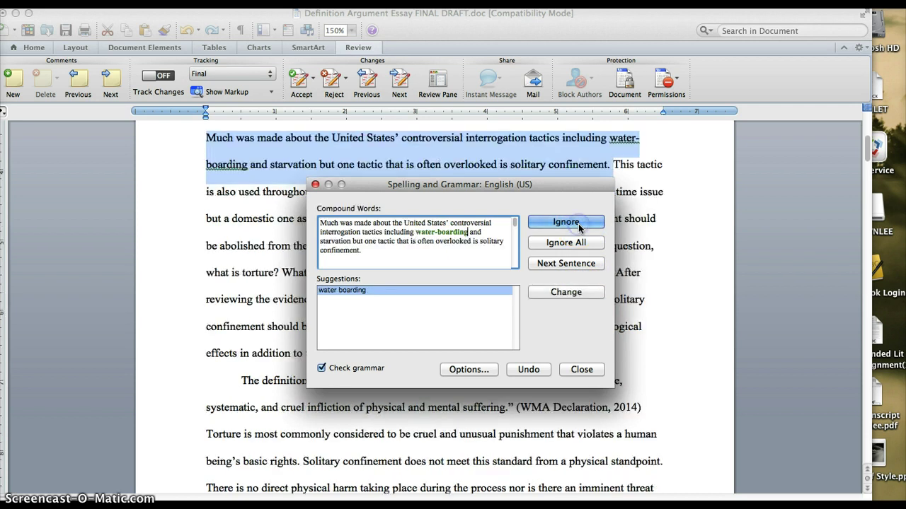
left_click(578, 223)
left_click(578, 223)
left_click(578, 223)
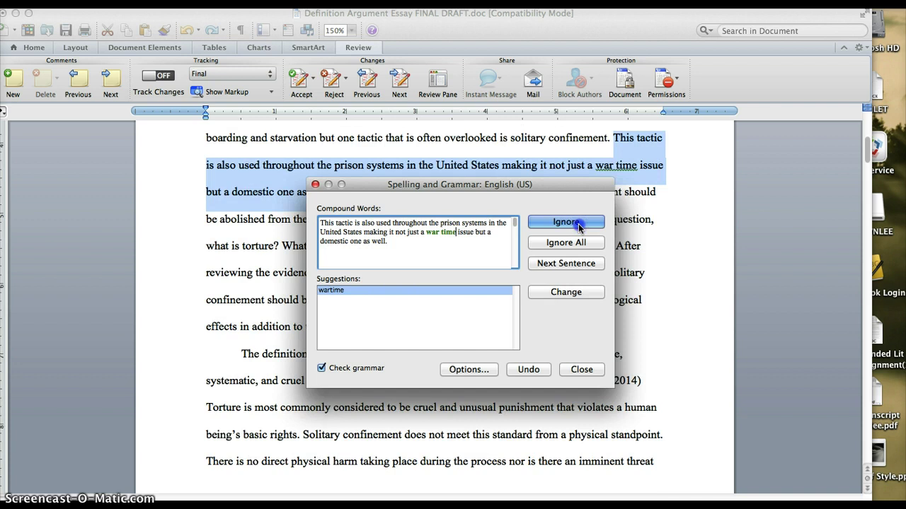
left_click(578, 223)
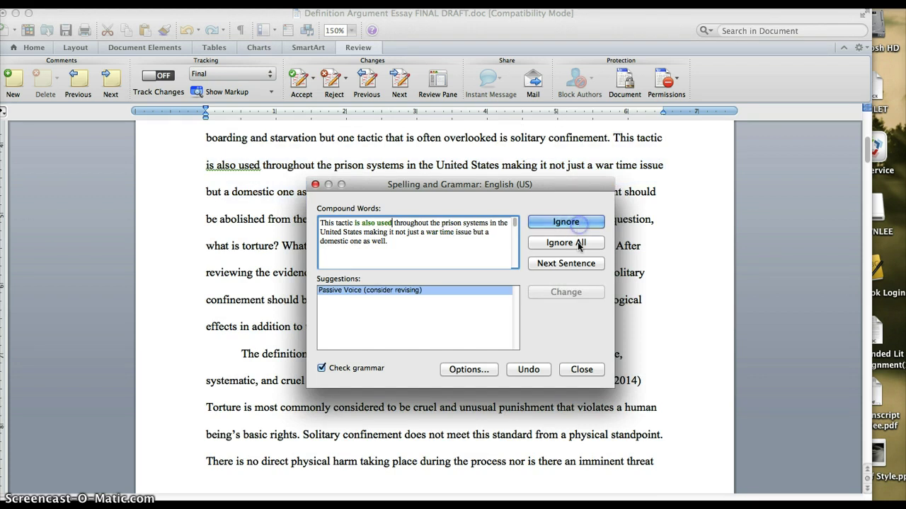
Ignore All remaining passive voice, That or Which, Unclear, and fragment flags until complete
left_click(578, 245)
left_click(579, 244)
left_click(580, 245)
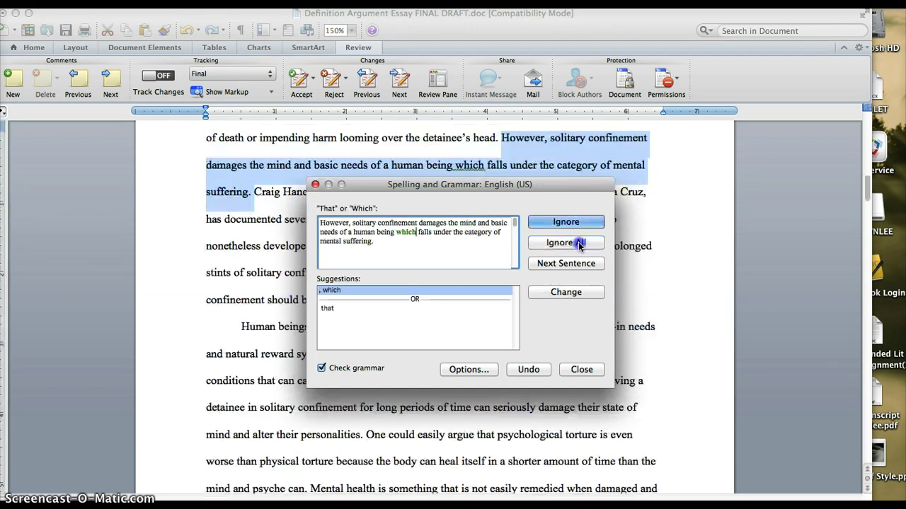
left_click(578, 243)
left_click(579, 243)
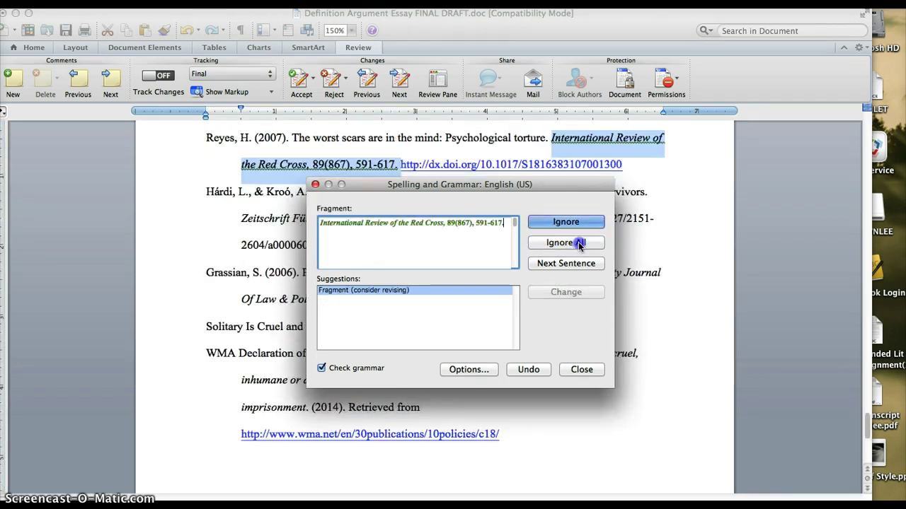
left_click(578, 243)
left_click(579, 243)
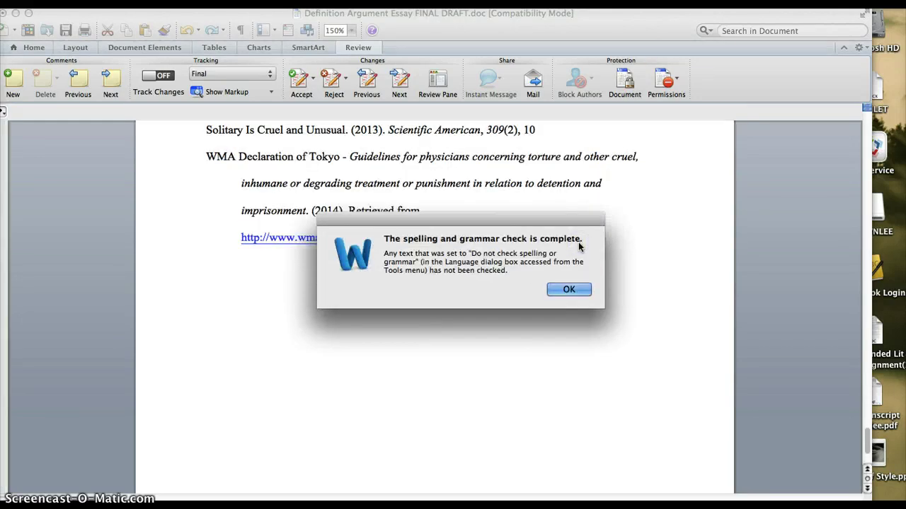
Dismiss the completion alert to show Readability Statistics: 1187 words, grade level 12.0
left_click(575, 288)
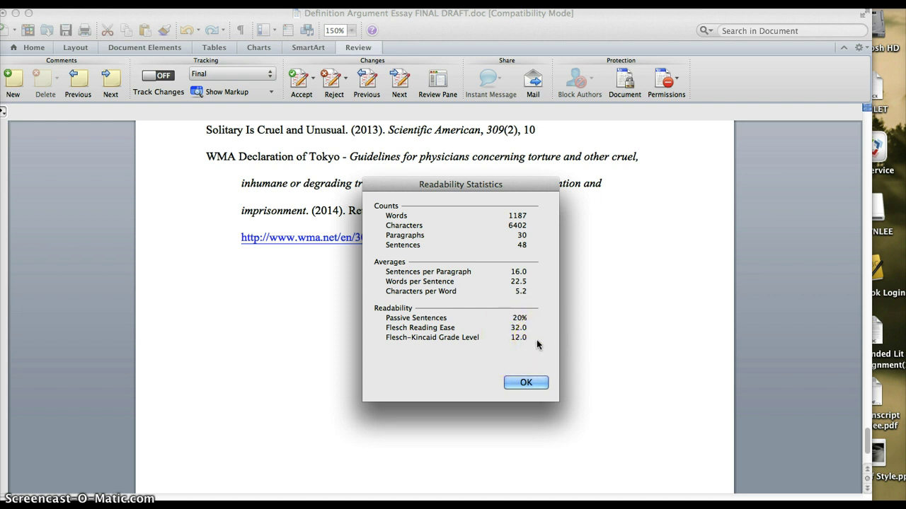
left_click(530, 341)
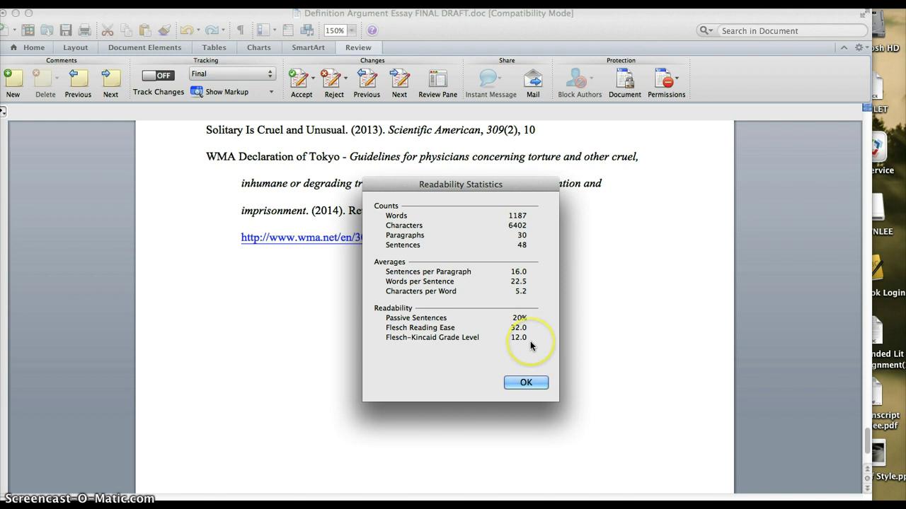